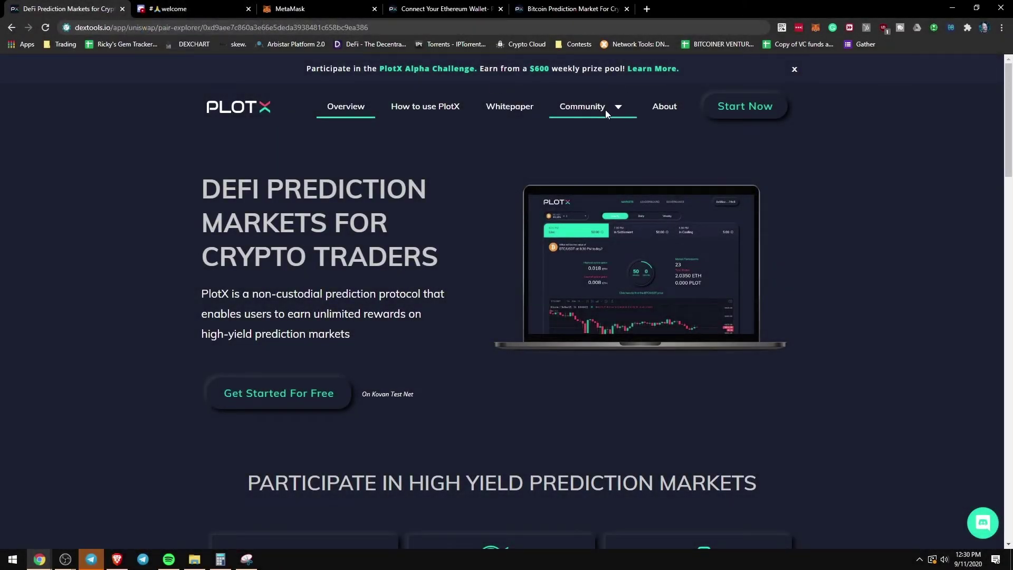
- Expand the Community dropdown to list the Discord, Telegram, Medium, Twitter and Facebook links
left_click(607, 114)
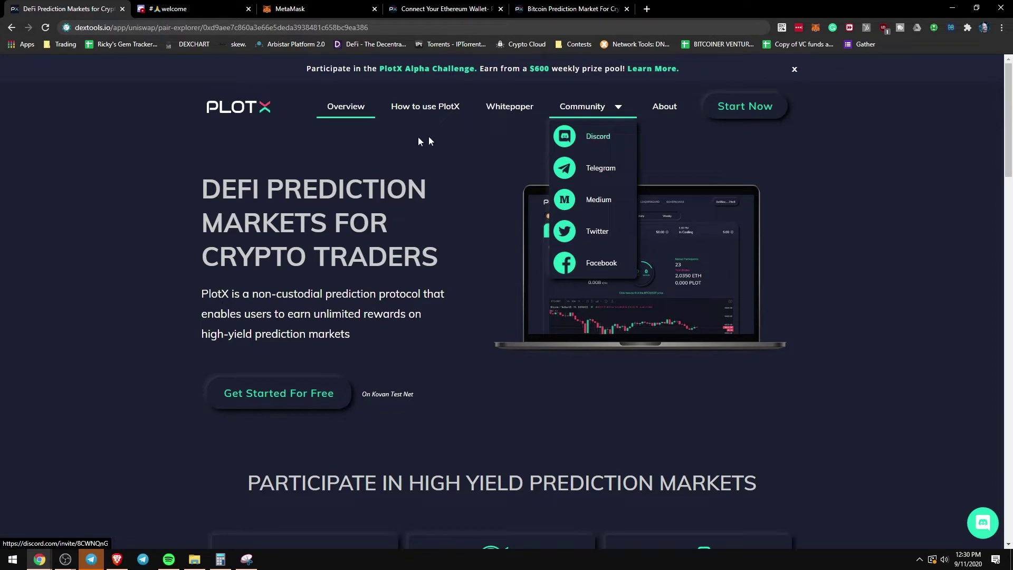
- Look over the PlotX Hangout Discord welcome channel, then return to the PlotX tab
left_click(226, 9)
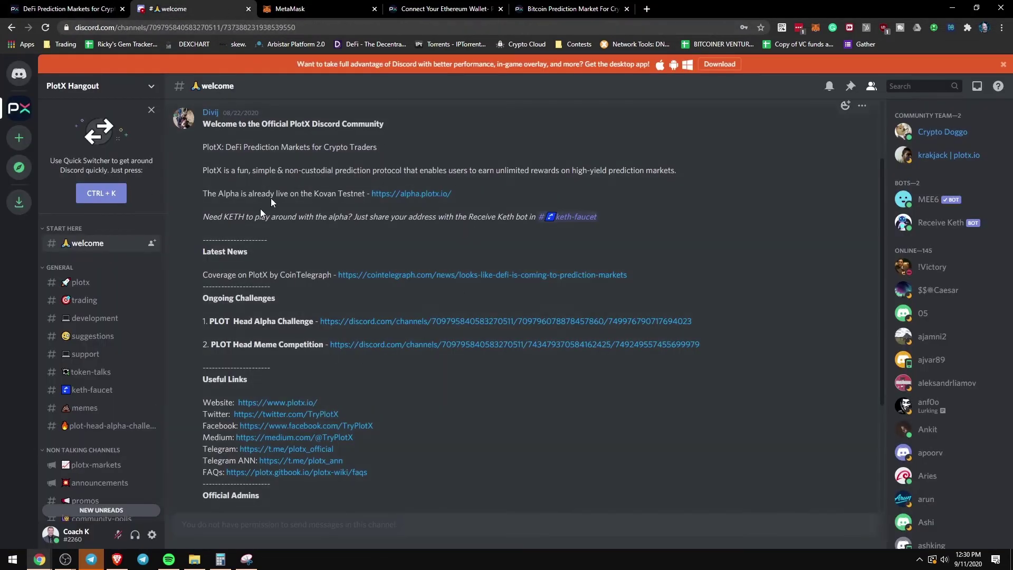
left_click(69, 11)
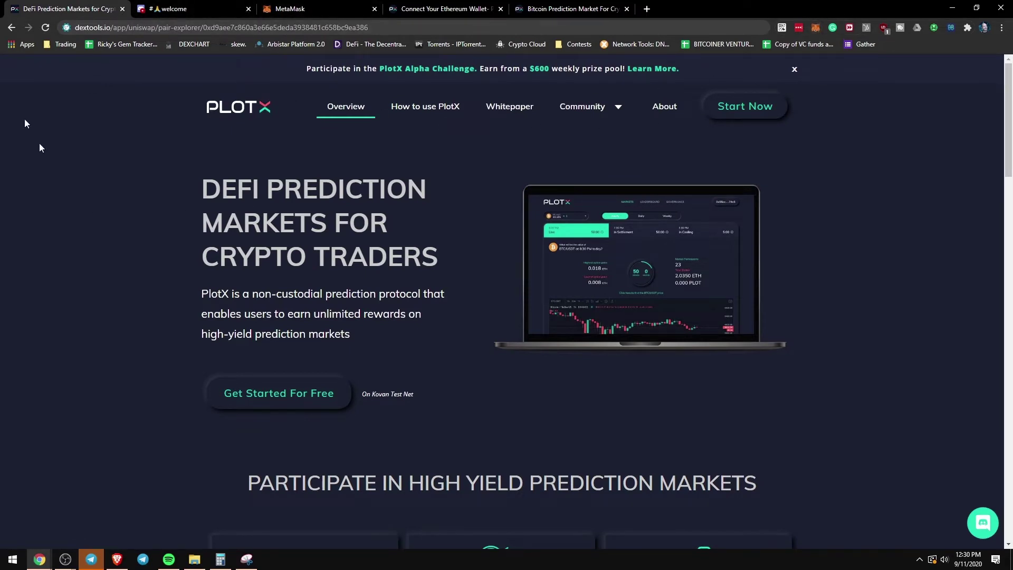
- Switch to the metamask.io website tab
left_click(290, 9)
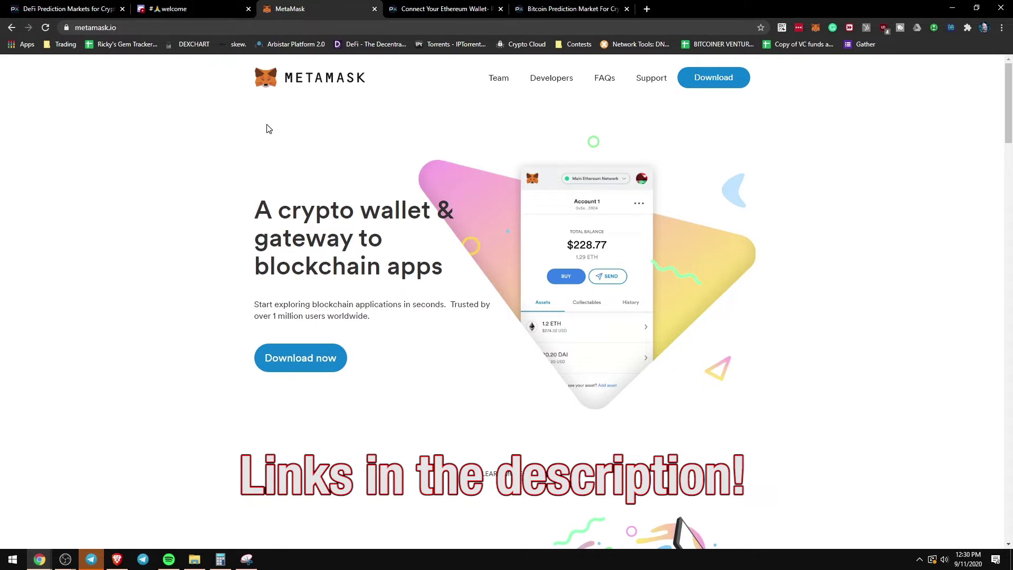
- Close the metamask.io tab and switch the MetaMask wallet to Main Ethereum Network
left_click(376, 10)
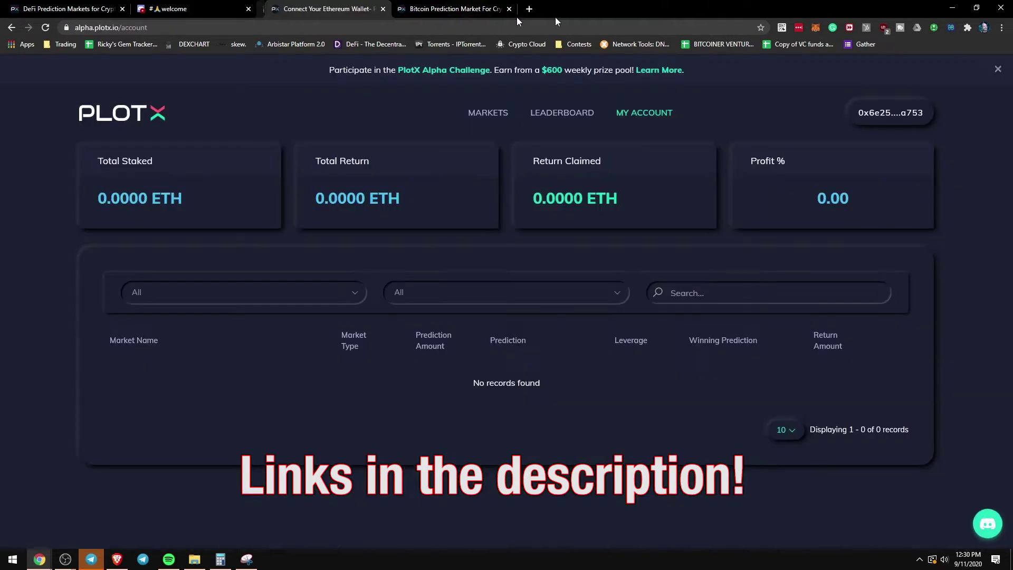
left_click(816, 28)
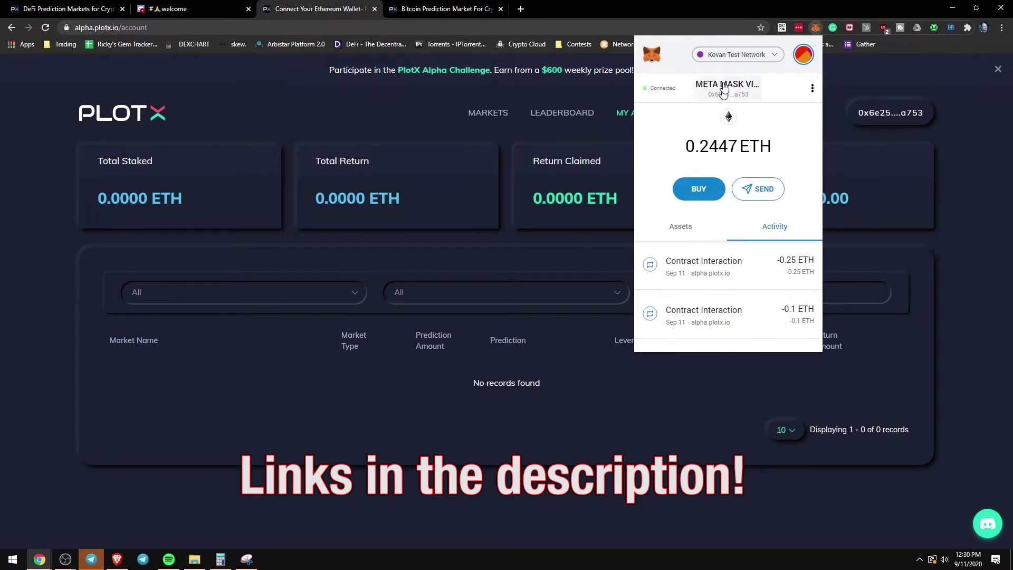
left_click(733, 56)
left_click(745, 132)
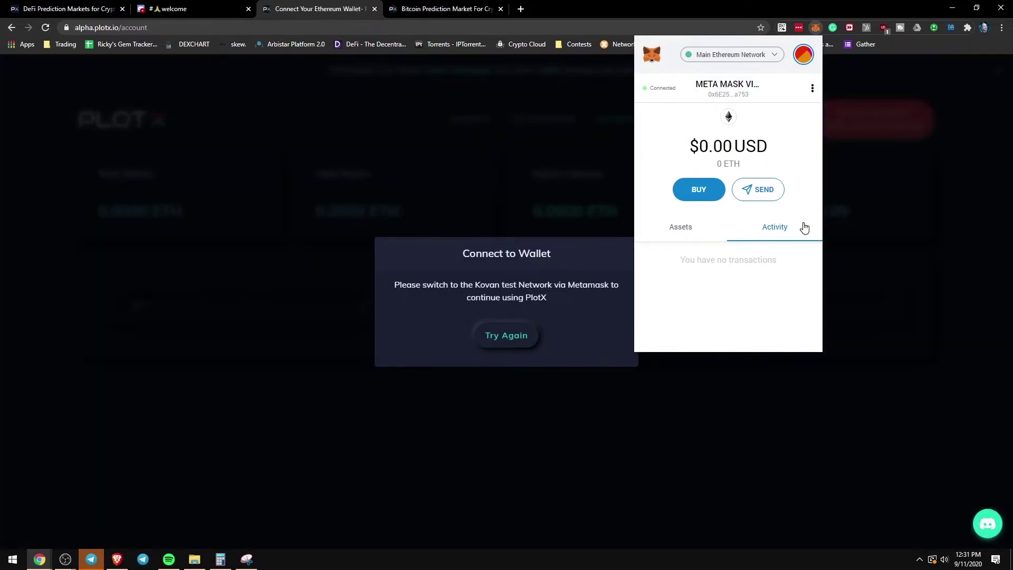
left_click(530, 332)
- Switch the wallet back to Kovan Test Network and check its 0.2447 ETH balance
left_click(741, 58)
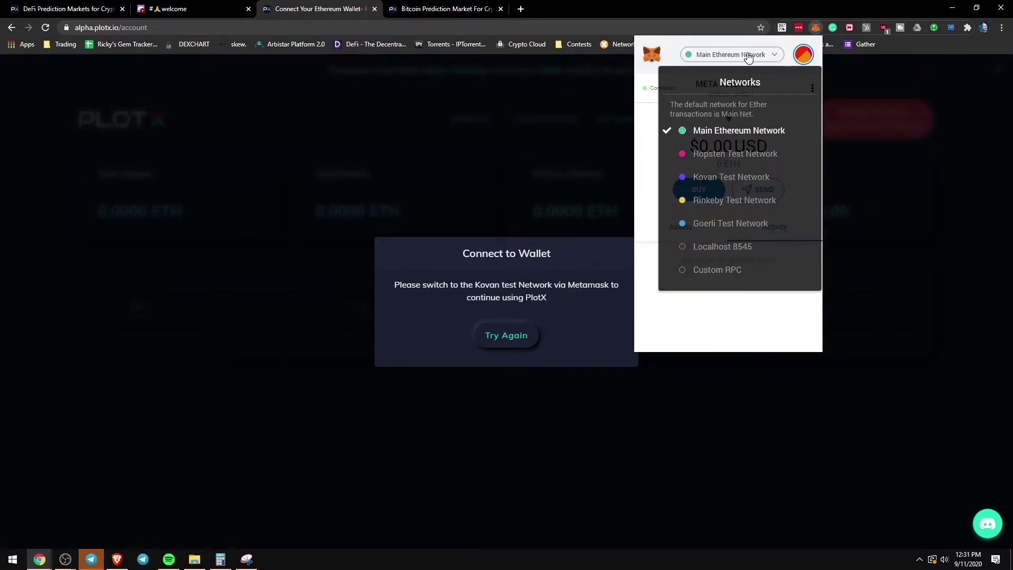
left_click(751, 176)
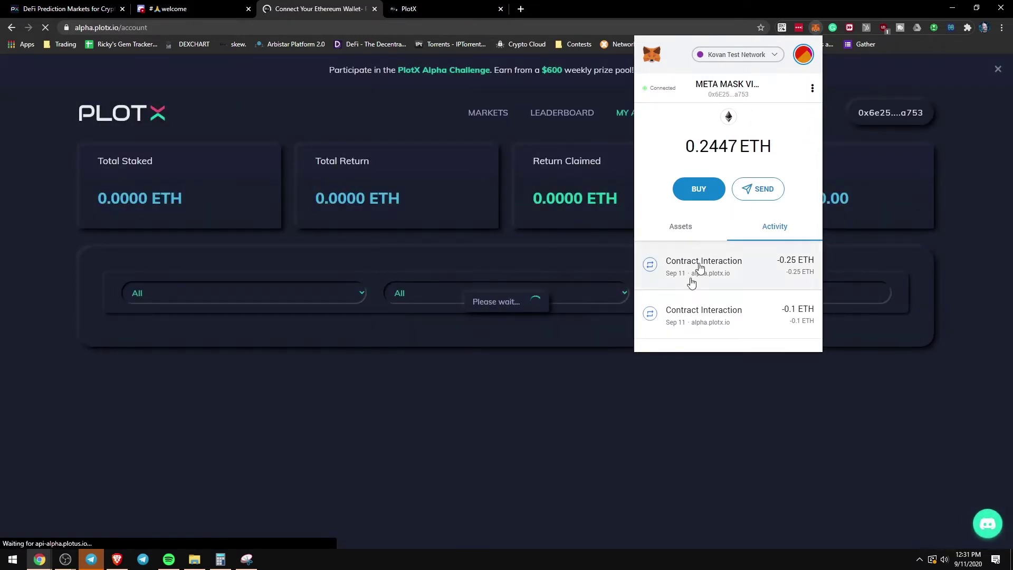
left_click(593, 388)
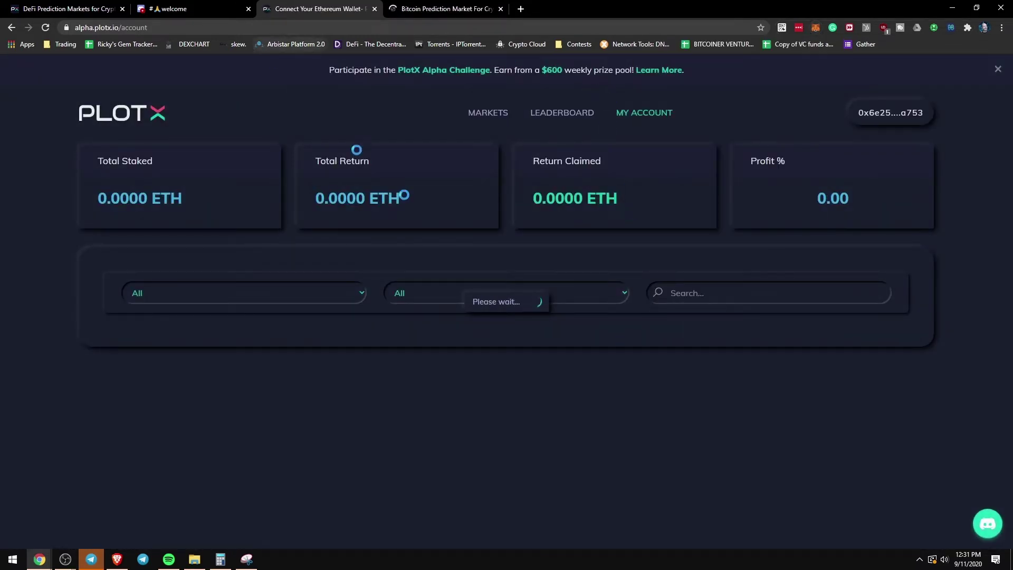
left_click(815, 29)
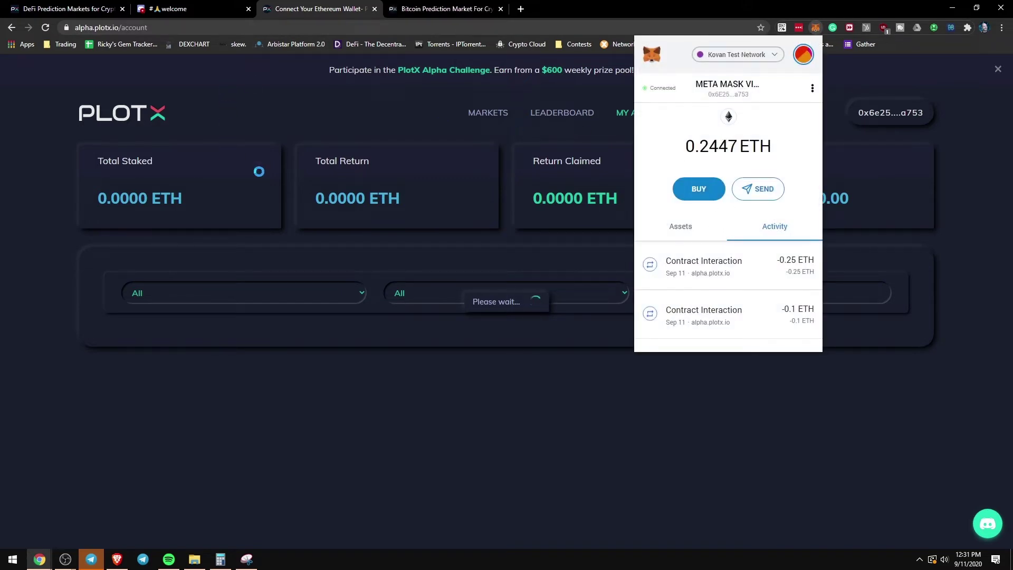
- Go through the PlotX community links to the Discord keth-faucet channel
left_click(79, 9)
left_click(577, 115)
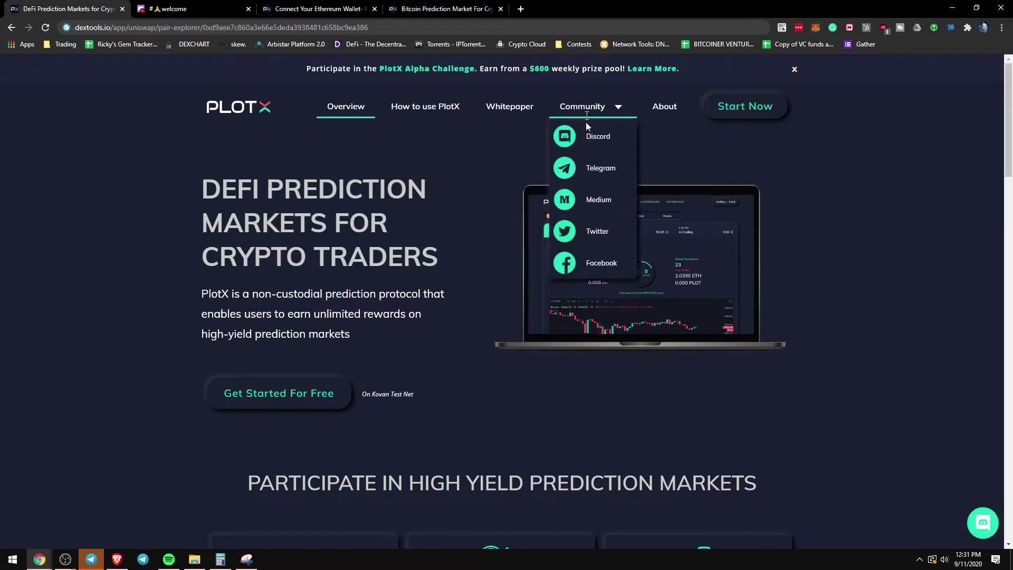
left_click(194, 8)
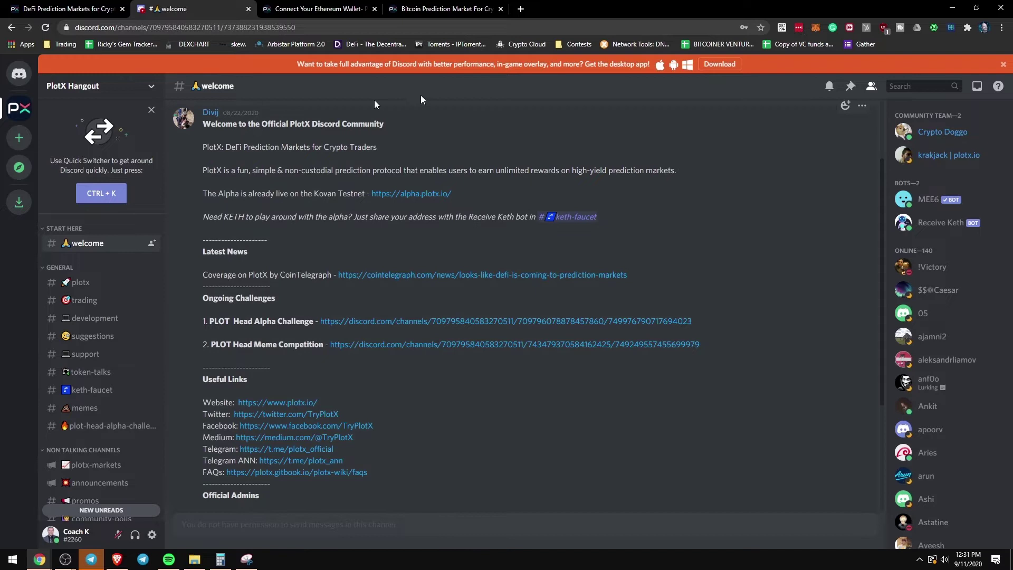
left_click(106, 395)
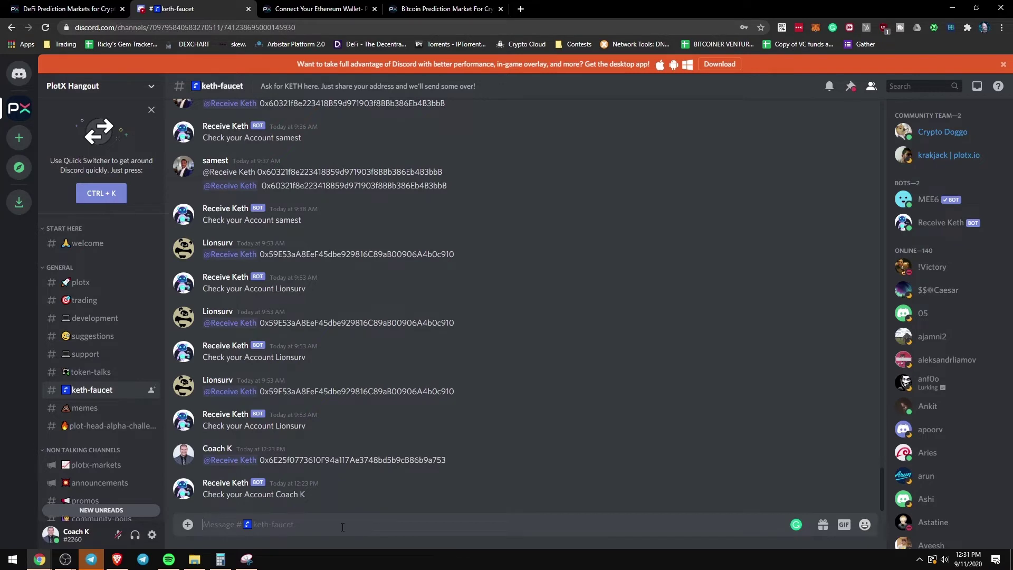
type("@")
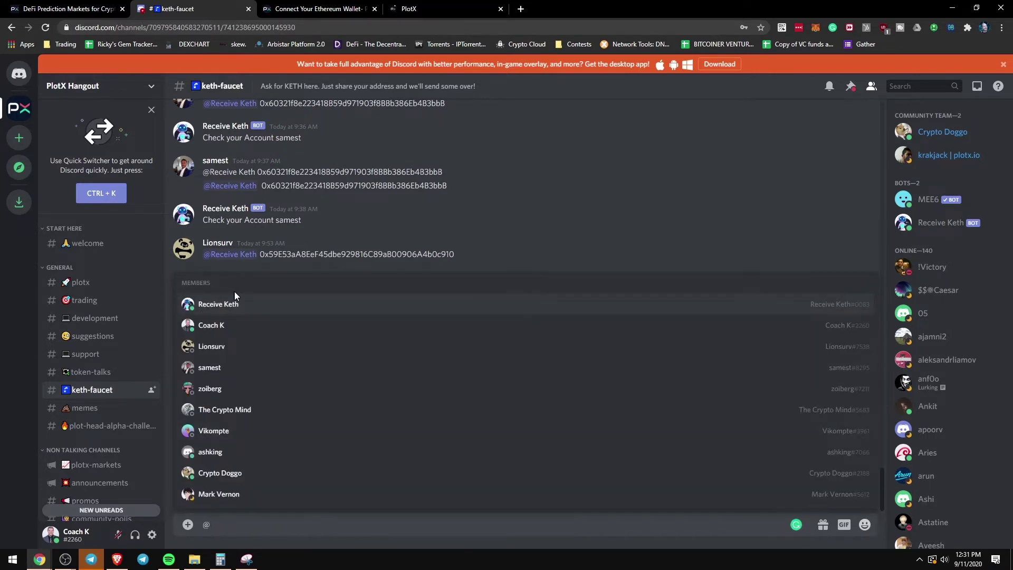
left_click(234, 293)
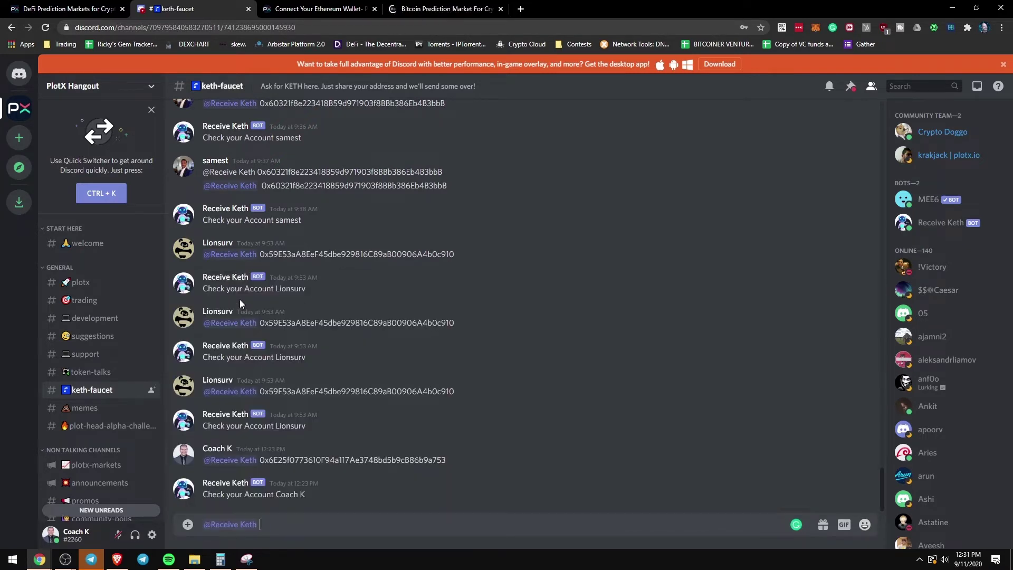
left_click(816, 28)
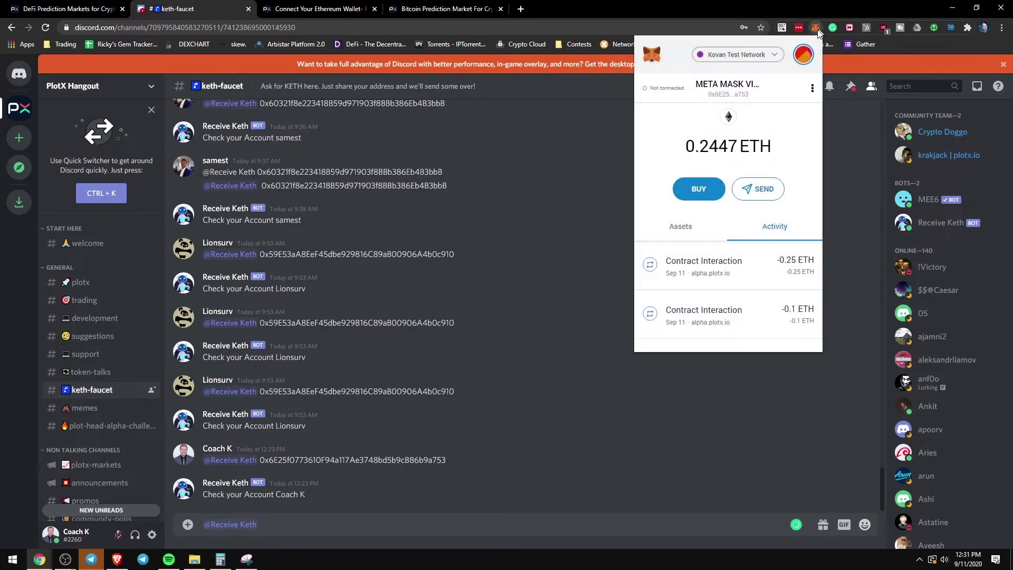
left_click(727, 87)
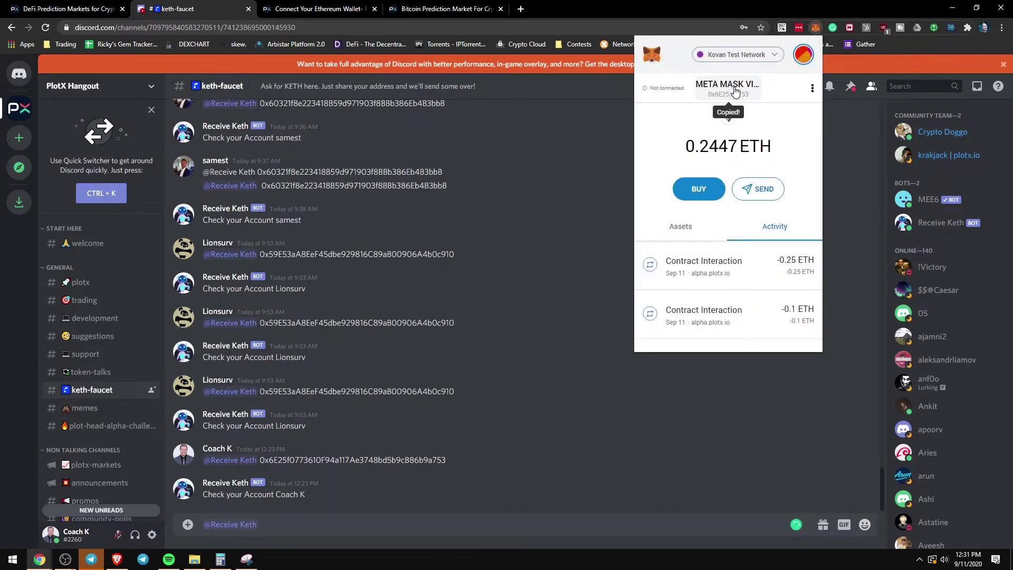
left_click(287, 526)
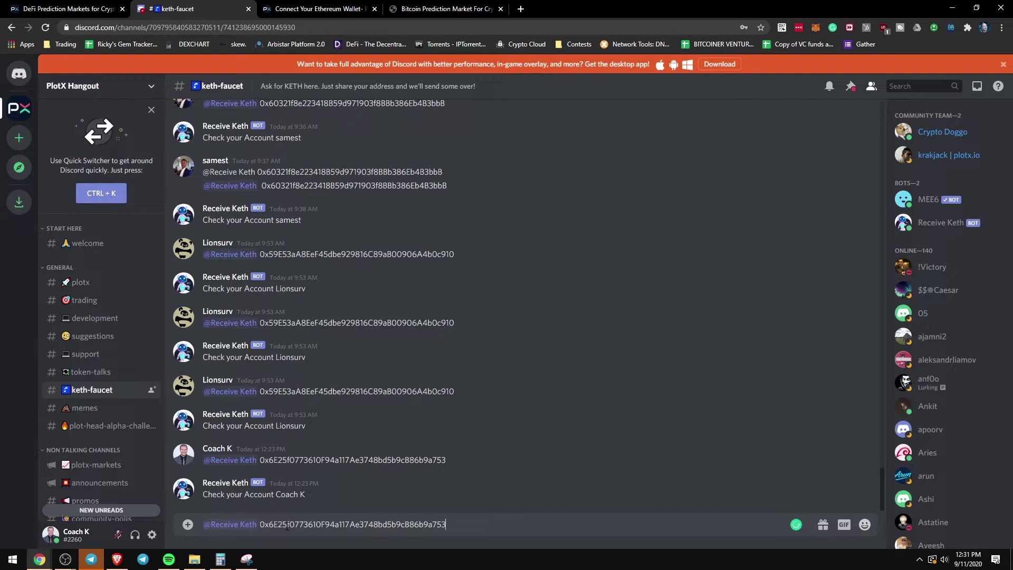
key("Return")
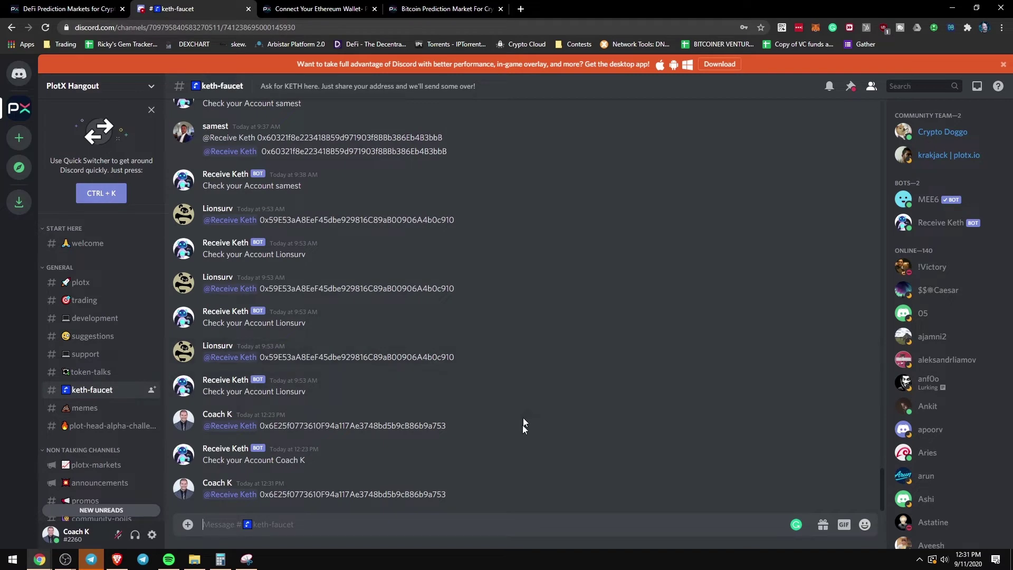
type("d")
key("BackSpace")
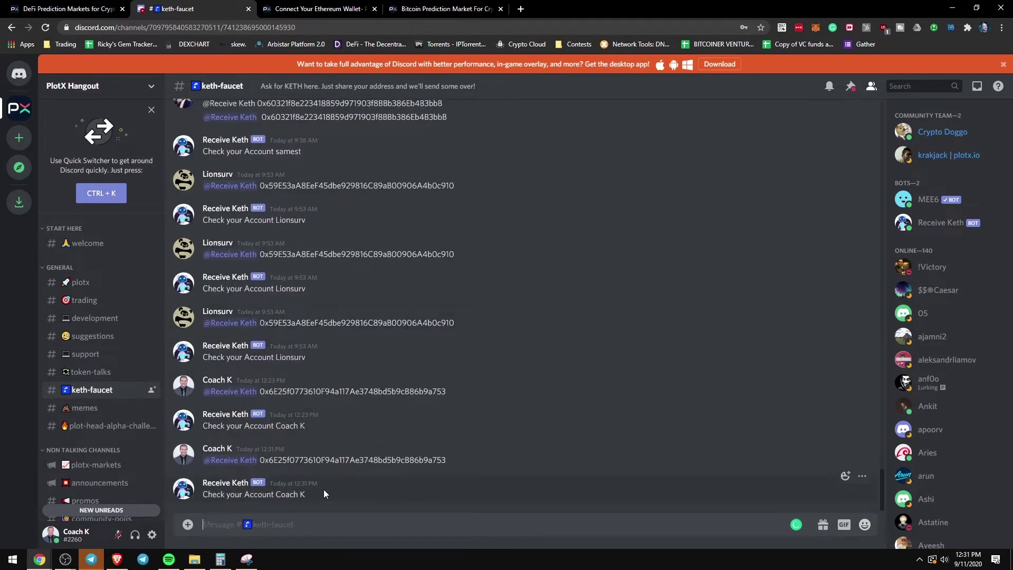
- Check the wallet's assets for the new 0.7447 ETH balance and return to PlotX
left_click(815, 28)
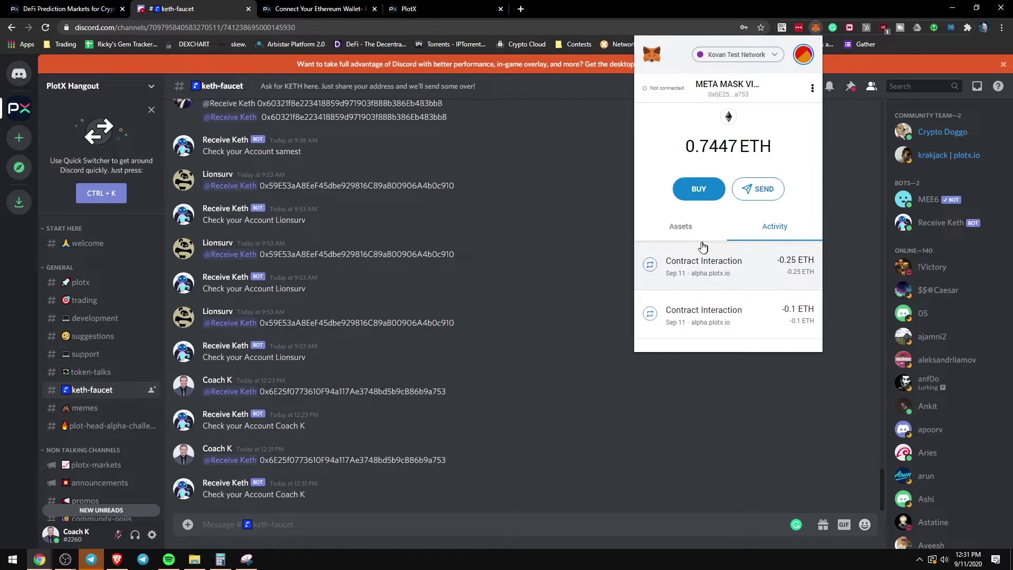
left_click(681, 227)
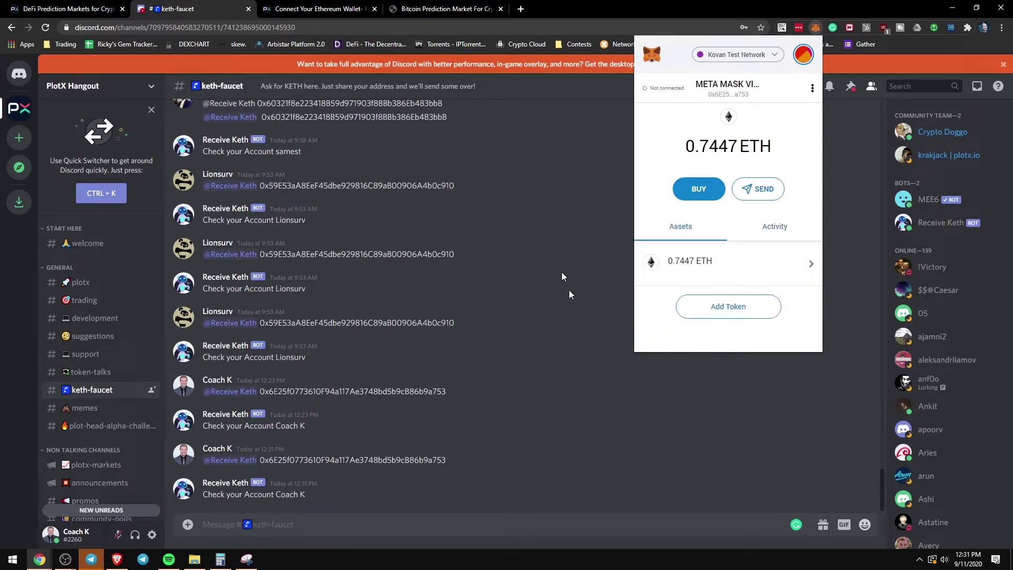
key("ctrl+Tab")
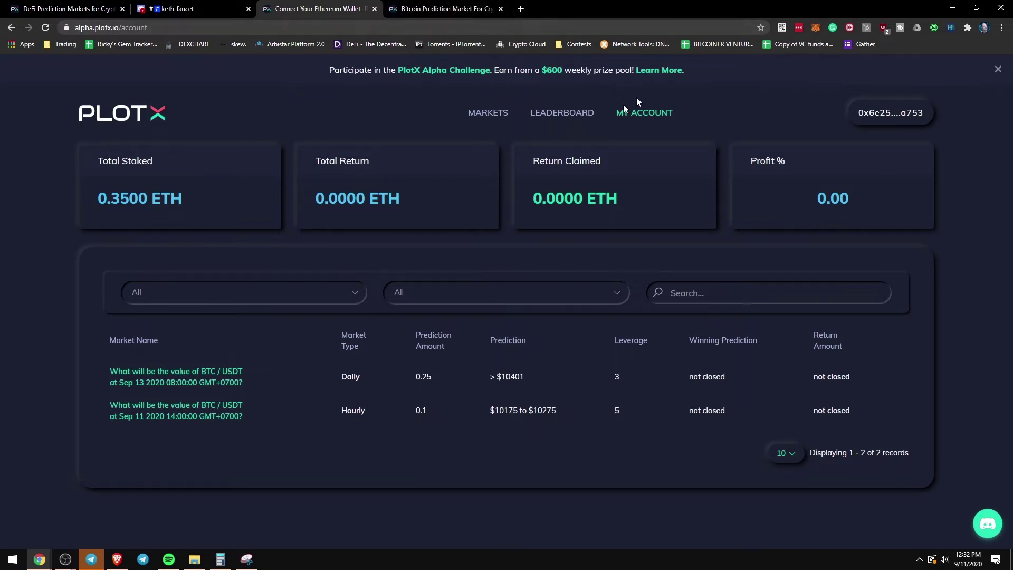
- Open MARKETS and scroll through the hourly BTC/USDT market
left_click(491, 113)
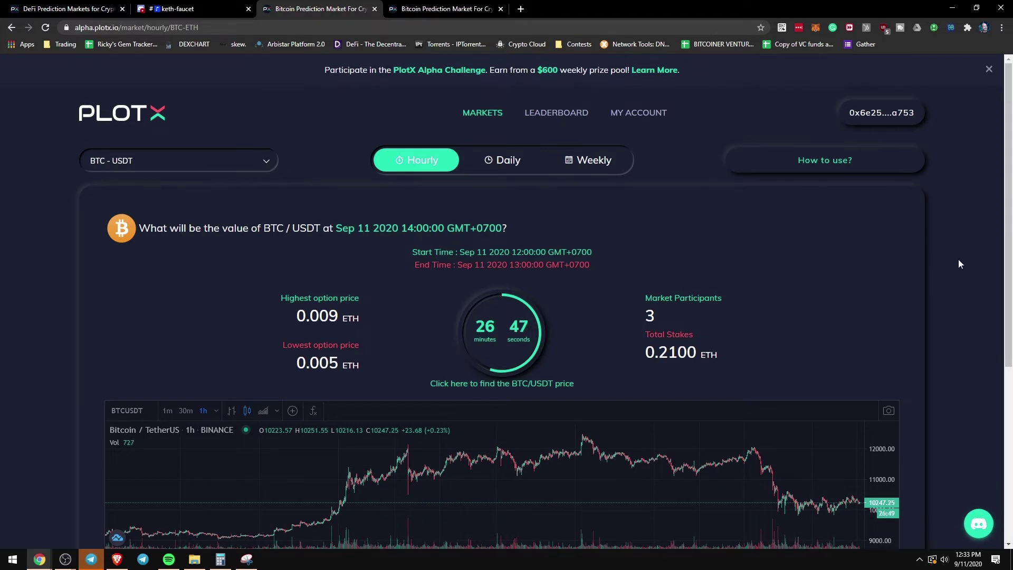
scroll(959, 261, "down", 3)
scroll(958, 258, "down", 3)
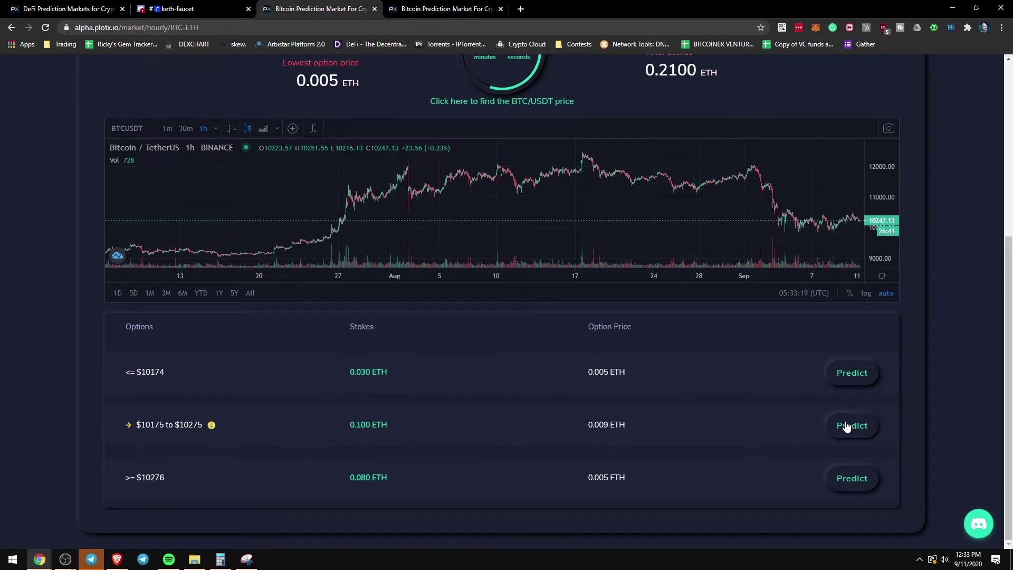
scroll(961, 332, "up", 4)
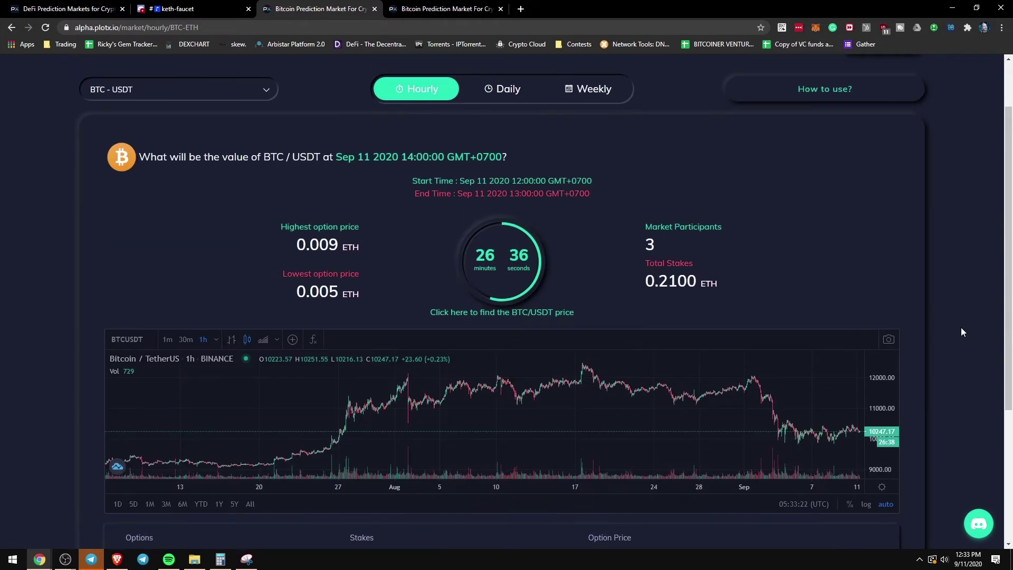
scroll(961, 331, "up", 1)
- Browse the daily BTC/USDT market, then scroll to the weekly market's three price options
left_click(496, 111)
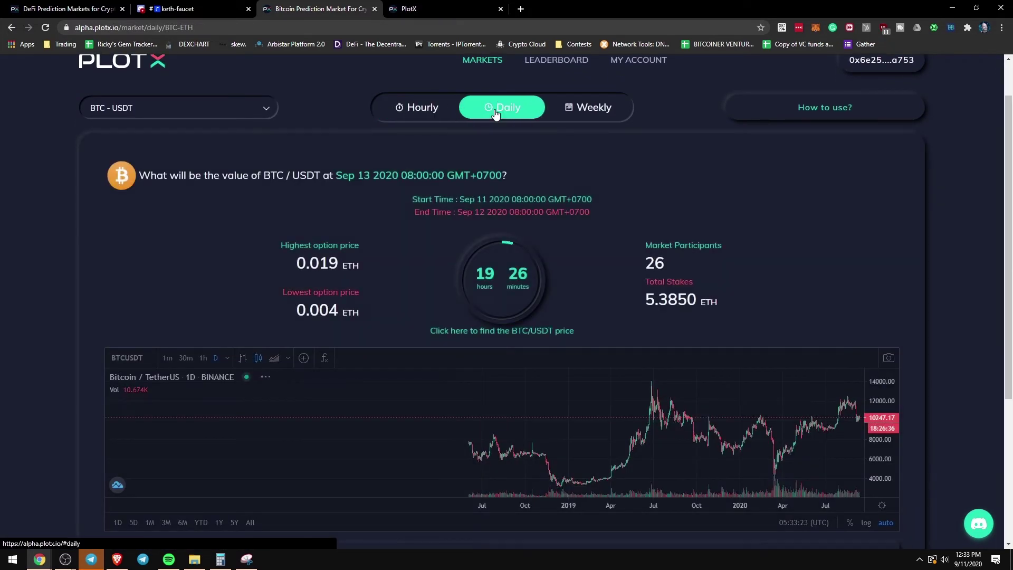
scroll(948, 333, "down", 1)
scroll(948, 334, "down", 4)
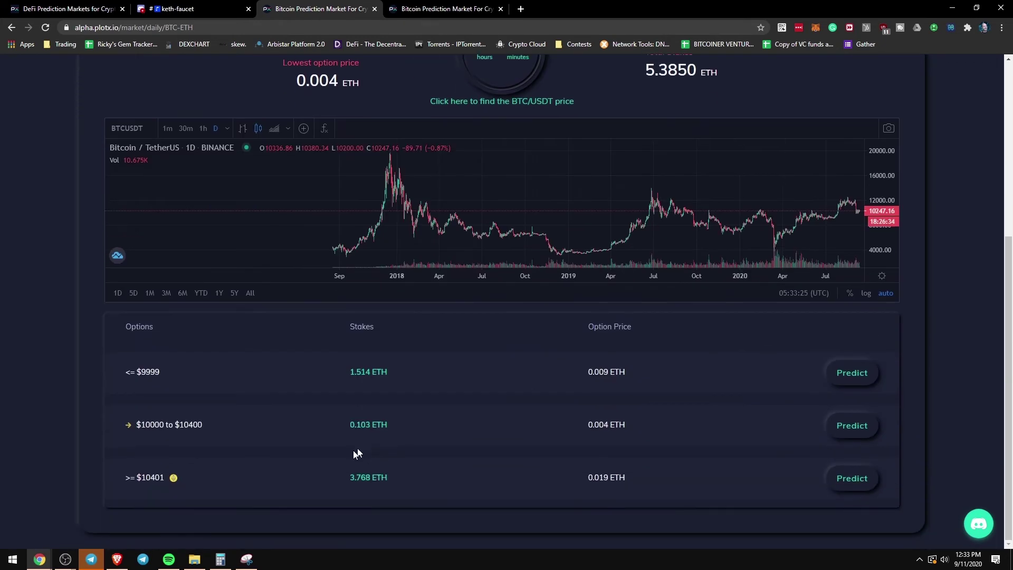
scroll(679, 249, "up", 4)
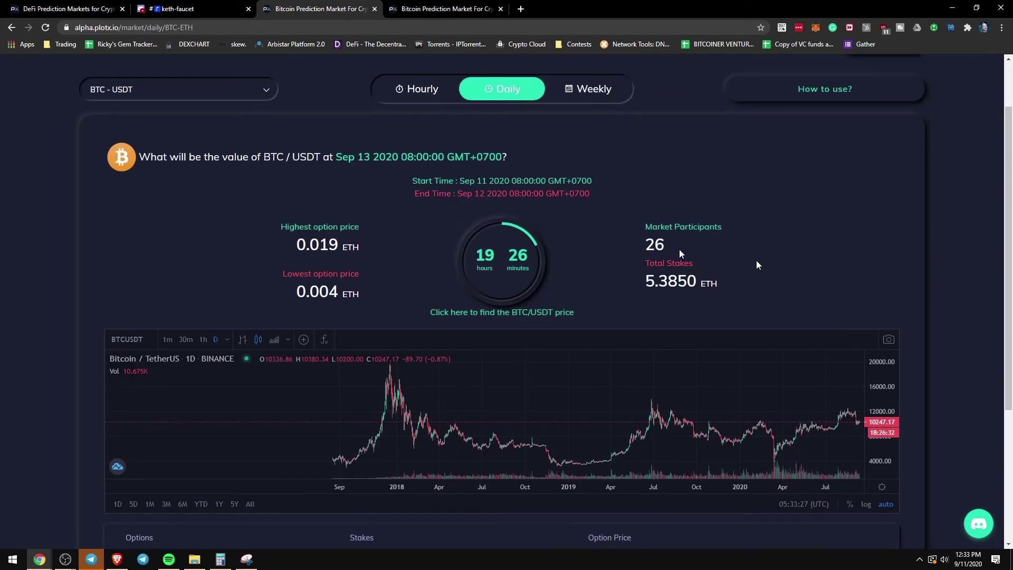
left_click(573, 94)
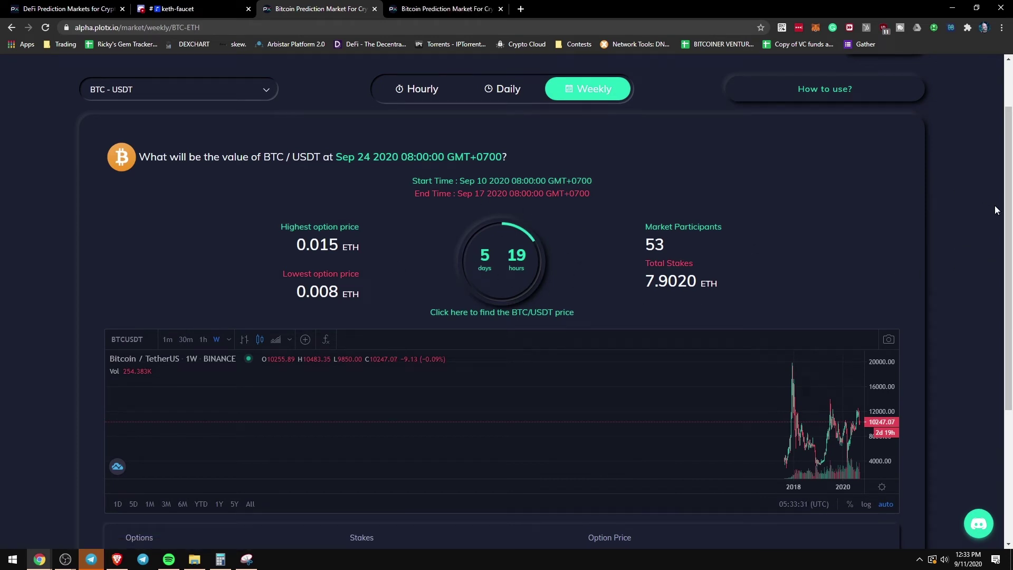
scroll(681, 248, "down", 1)
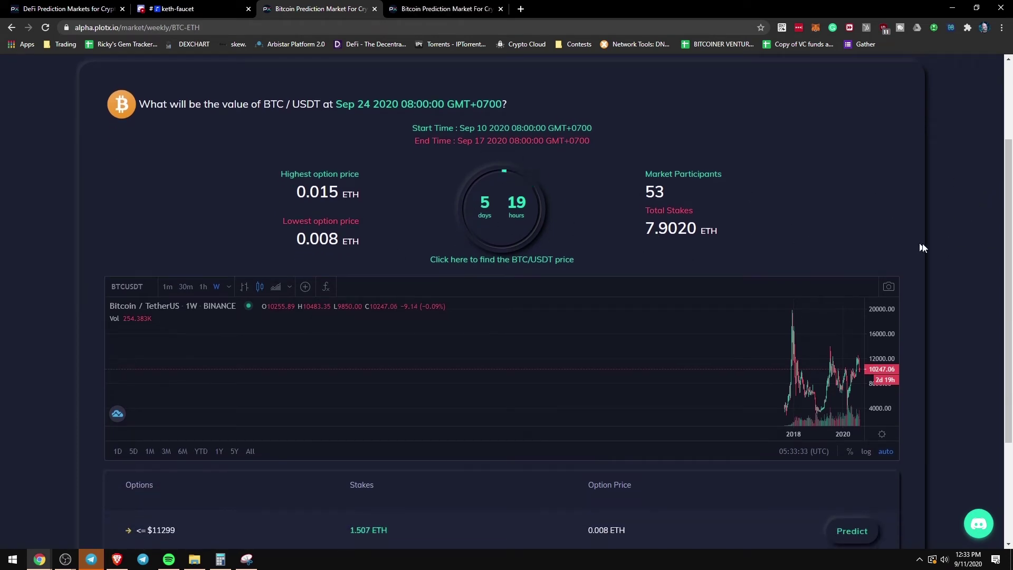
scroll(967, 245, "down", 1)
scroll(968, 245, "down", 1)
- Buy a 0.5 ETH weekly prediction on <= $11299 at leverage 5, confirmed in MetaMask
scroll(967, 245, "down", 1)
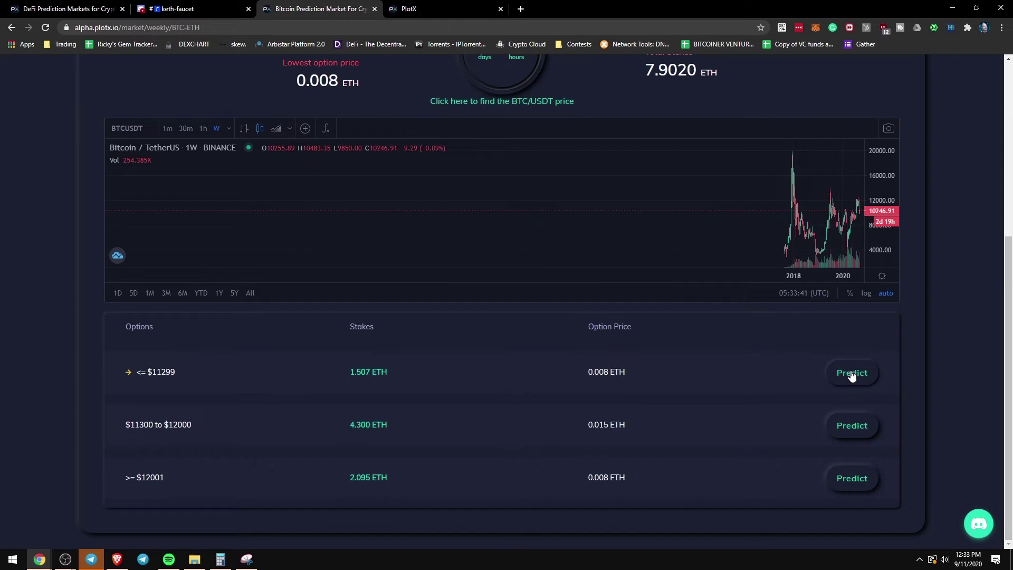
left_click(851, 374)
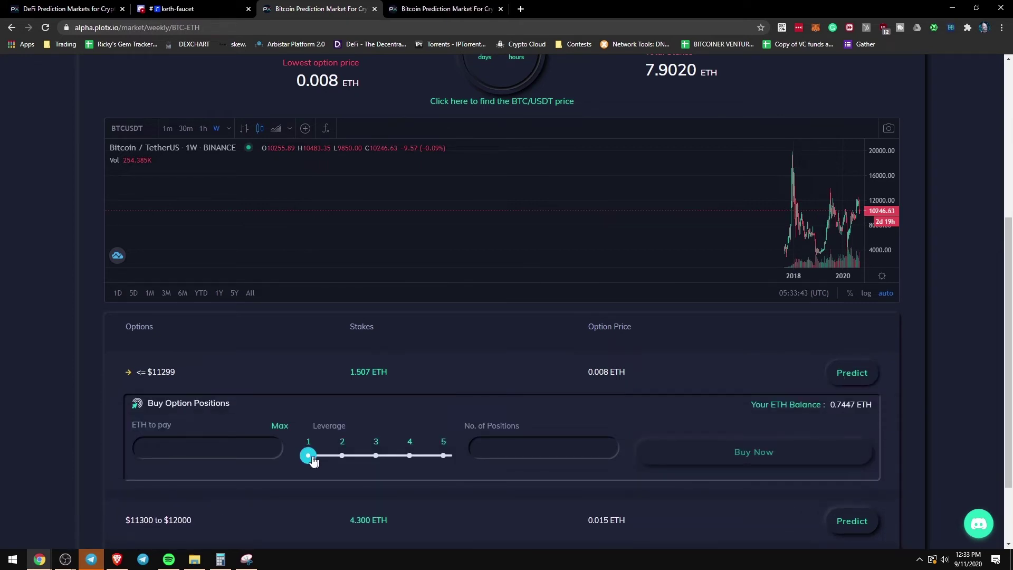
left_click_drag(308, 454, 480, 448)
left_click(213, 446)
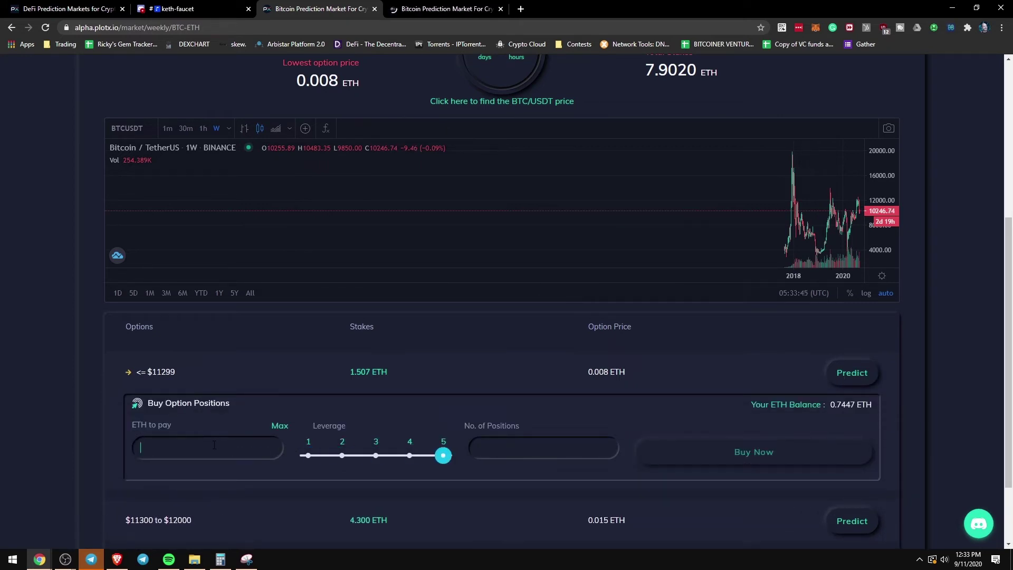
type("0.5")
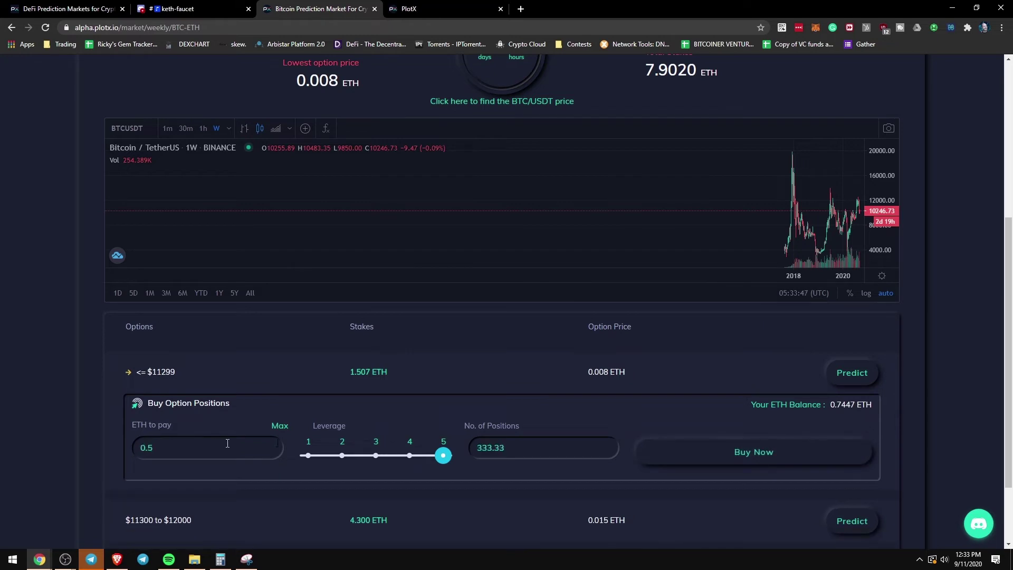
left_click(761, 455)
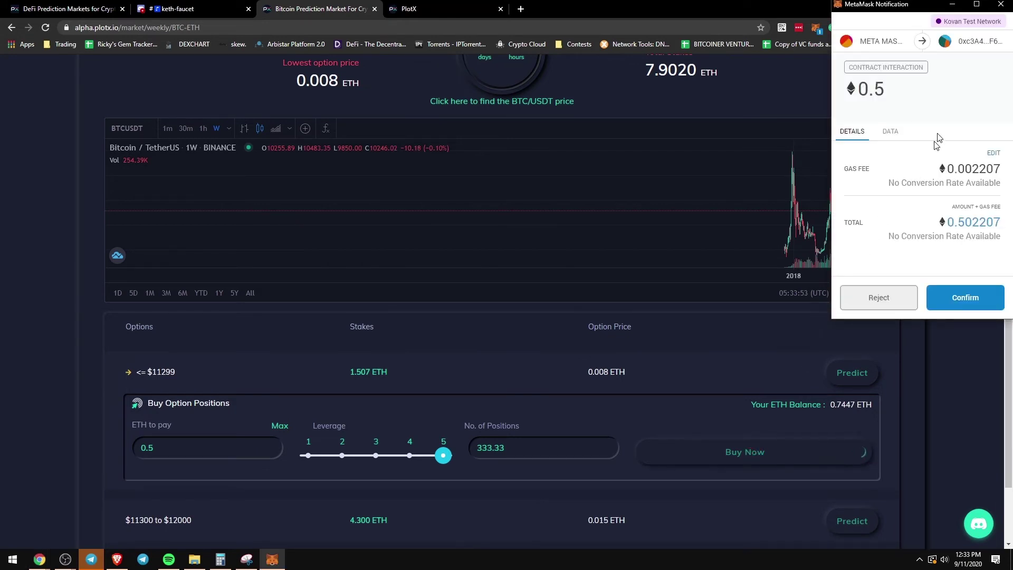
left_click(969, 300)
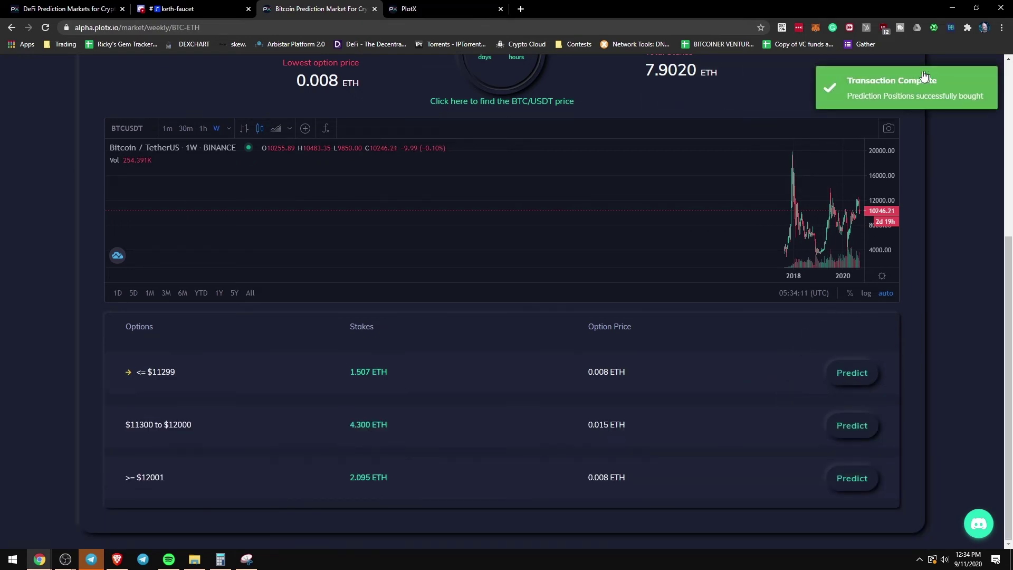
scroll(963, 376, "up", 5)
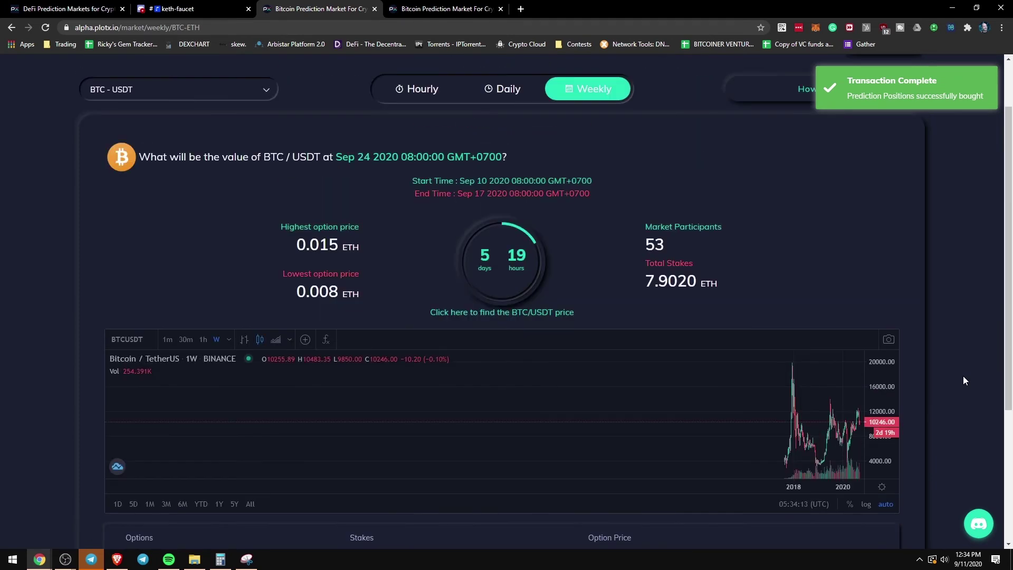
scroll(961, 379, "down", 4)
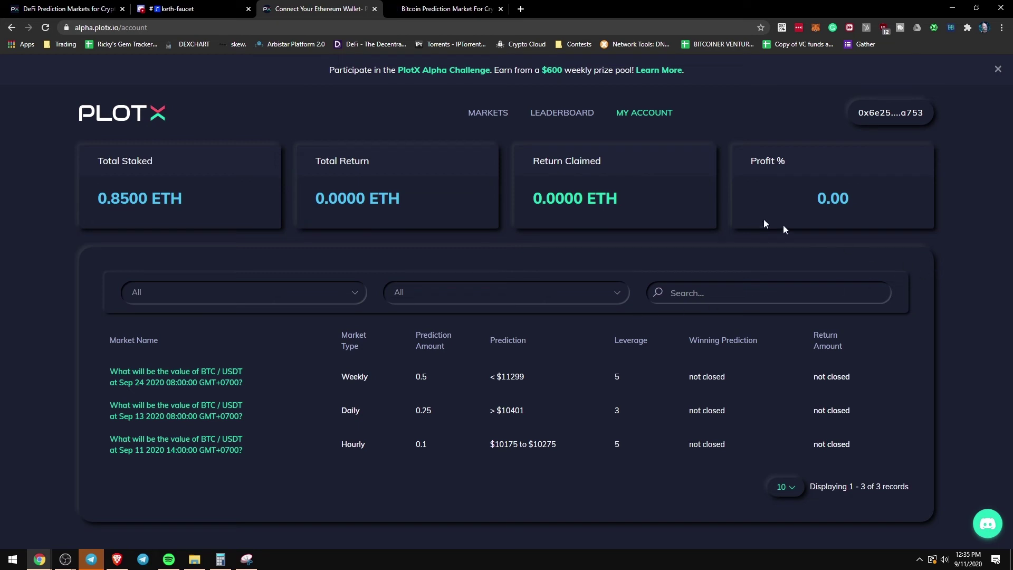
- Return from the account summary to the hourly BTC/USDT market via MARKETS
left_click(492, 116)
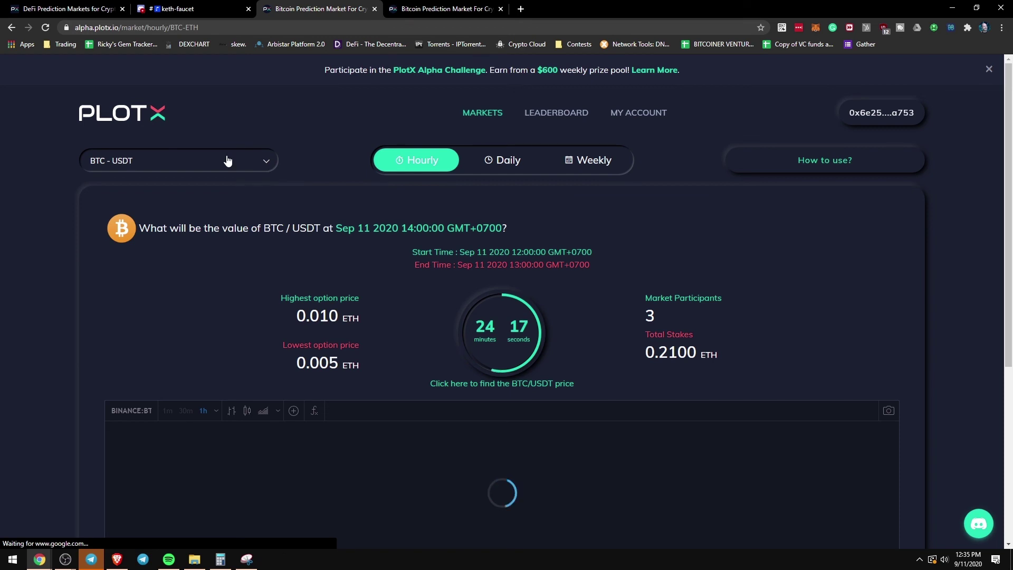
left_click(227, 160)
left_click(293, 125)
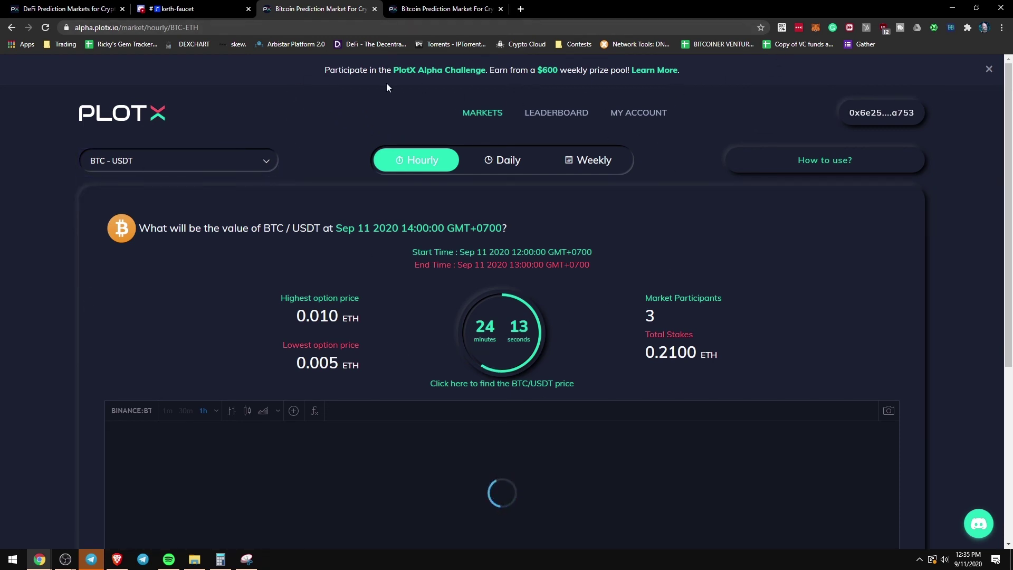
left_click(816, 28)
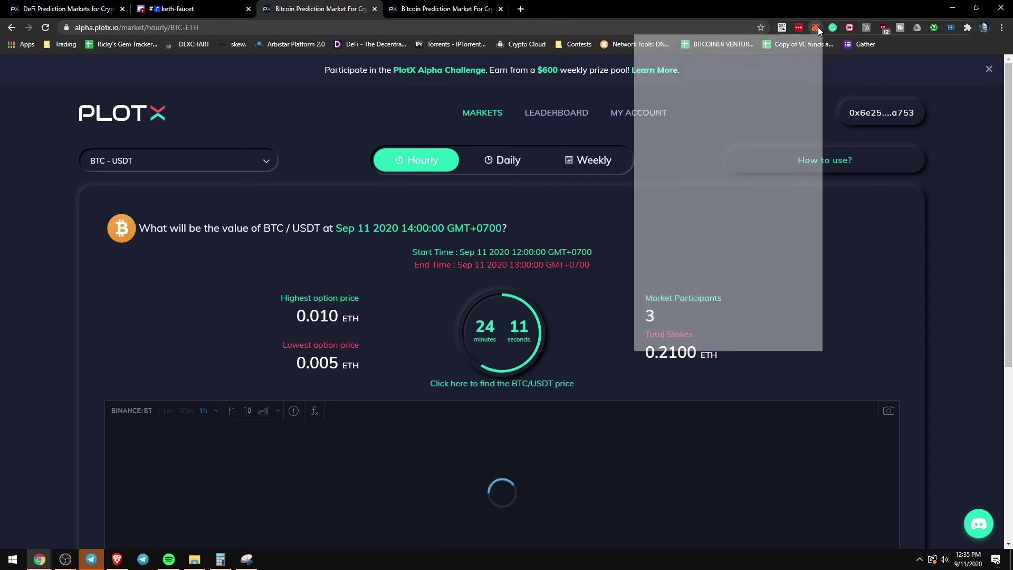
left_click(738, 55)
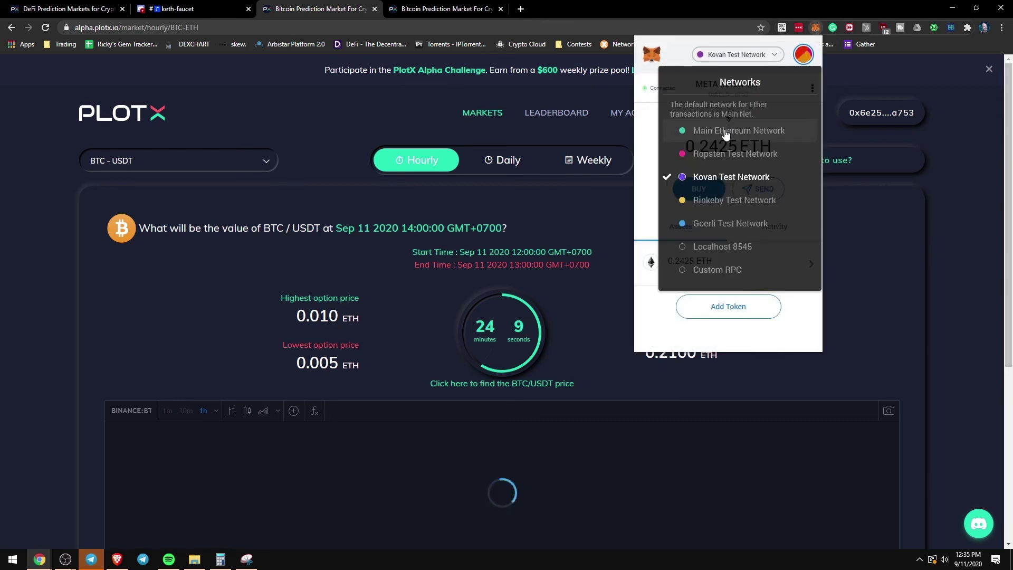
left_click(347, 113)
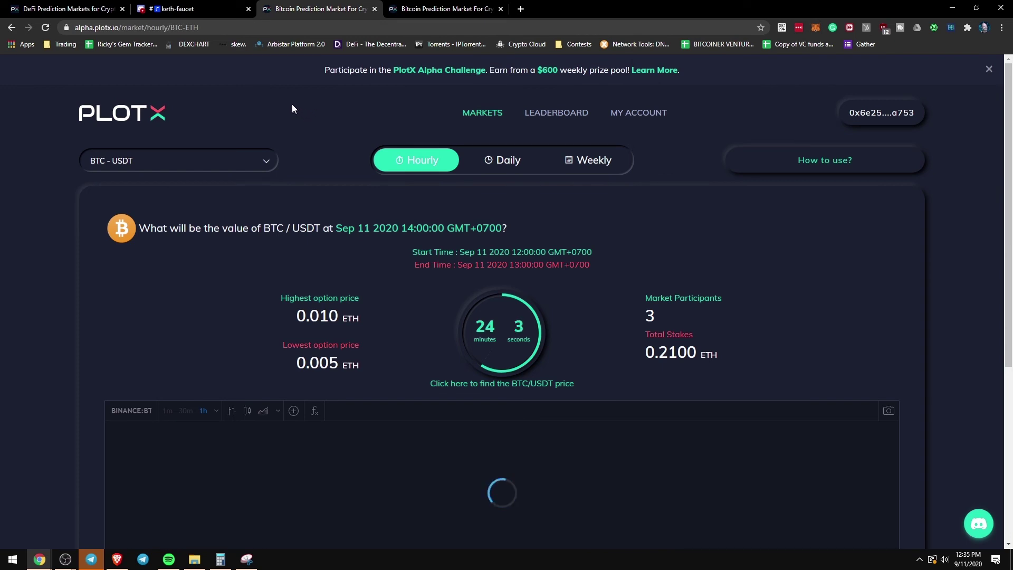
left_click(225, 165)
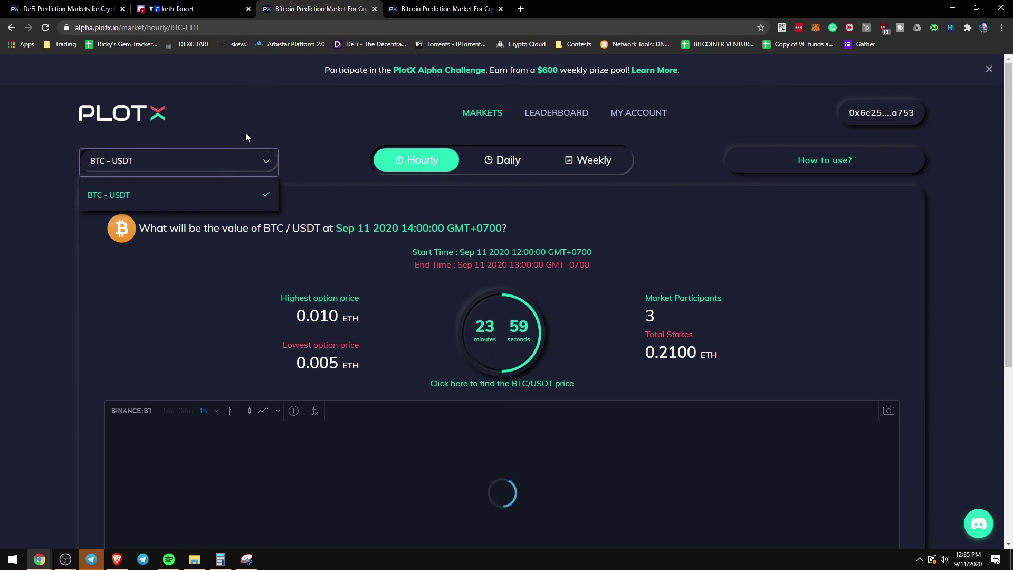
left_click(275, 105)
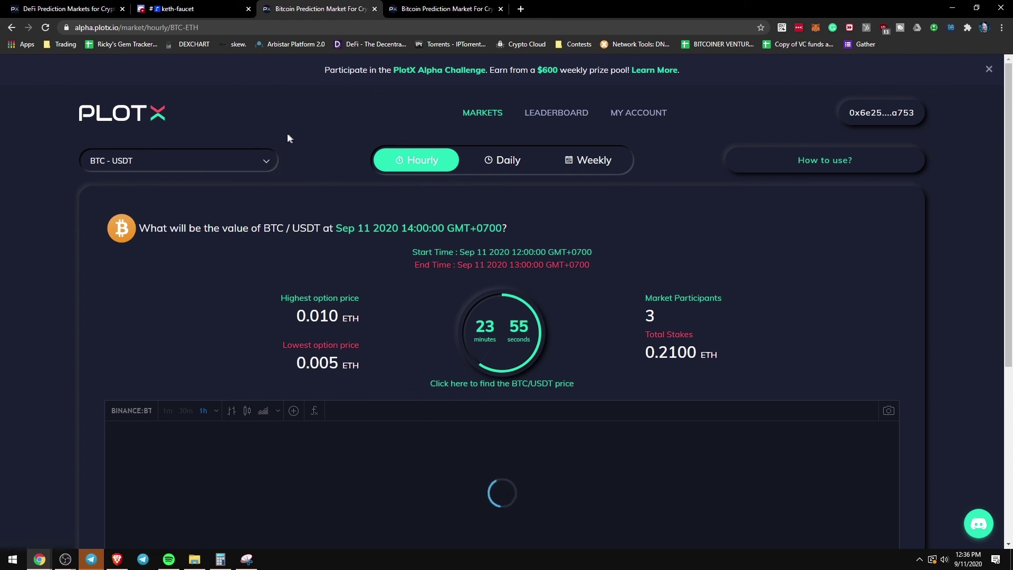